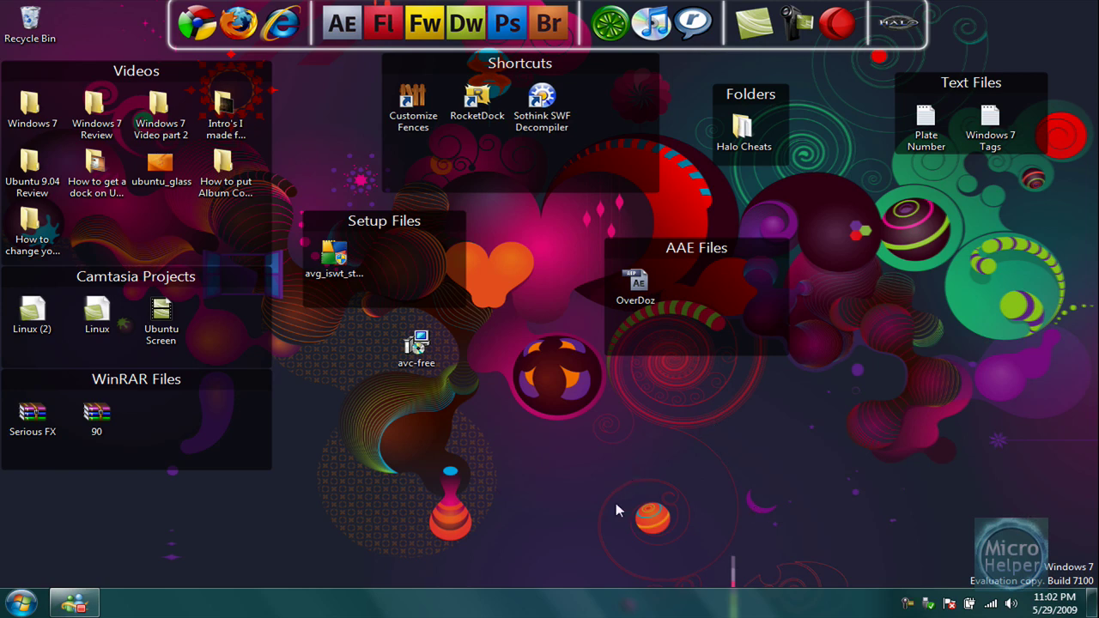
left_click(21, 603)
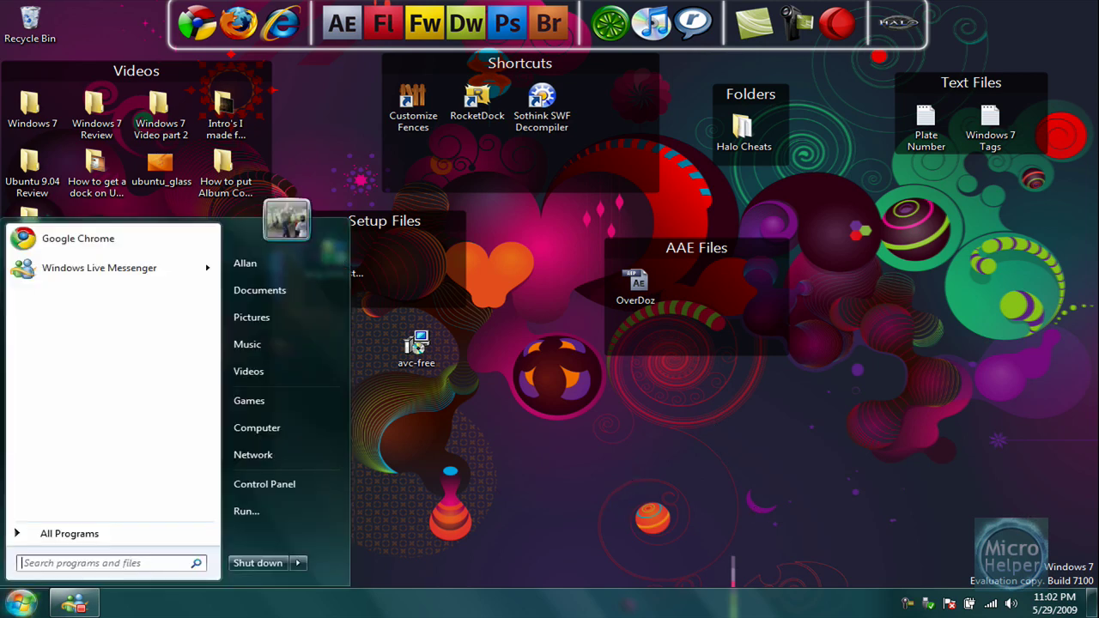
left_click(520, 449)
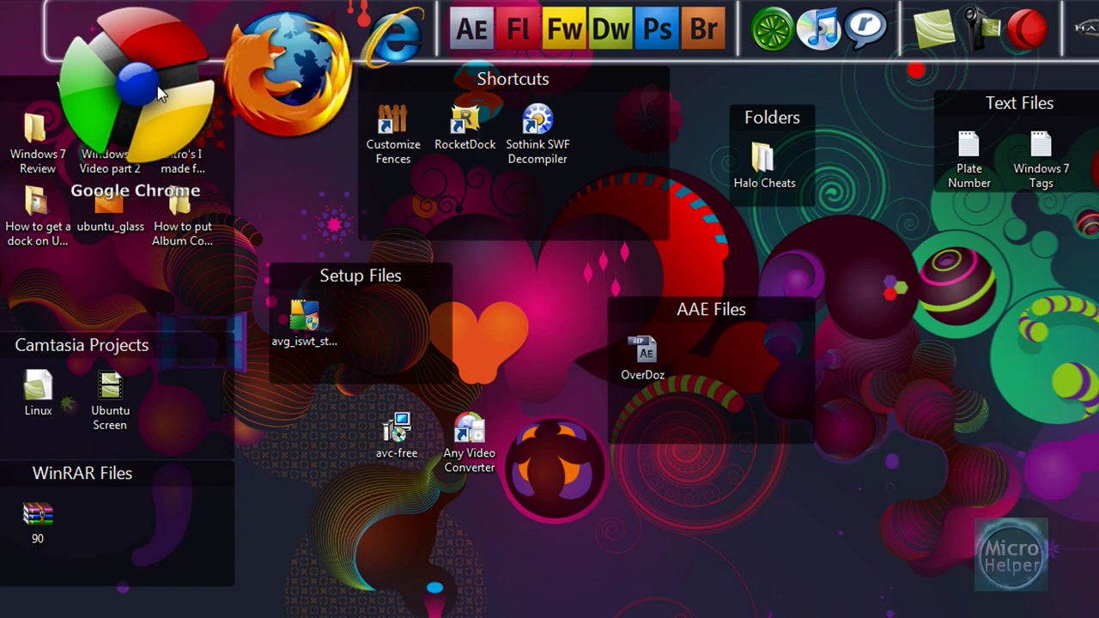
left_click(158, 91)
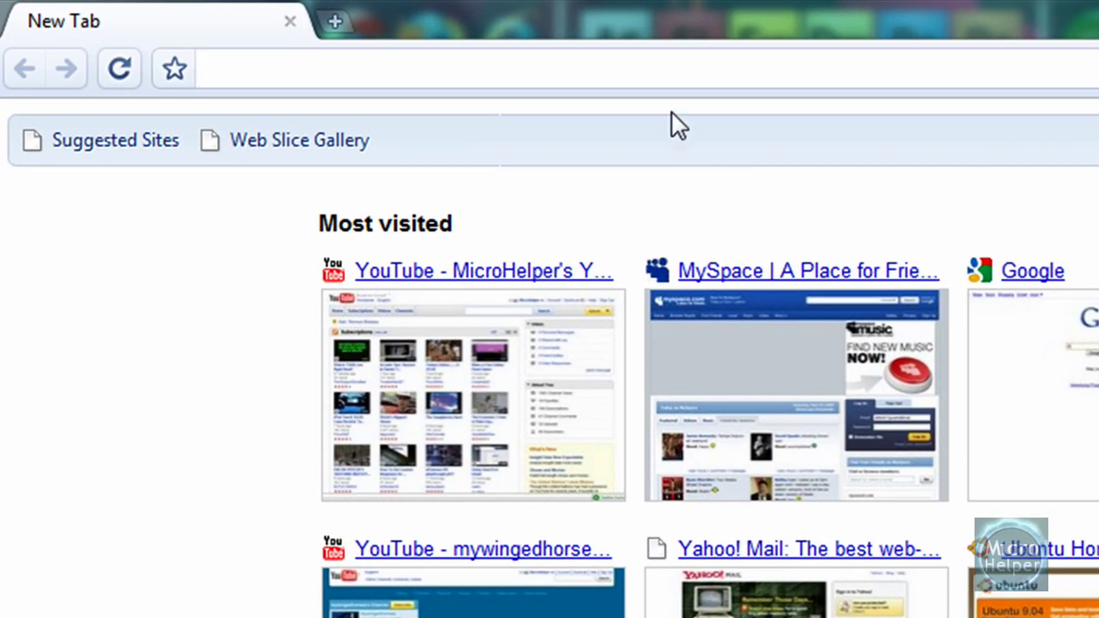
type("www.")
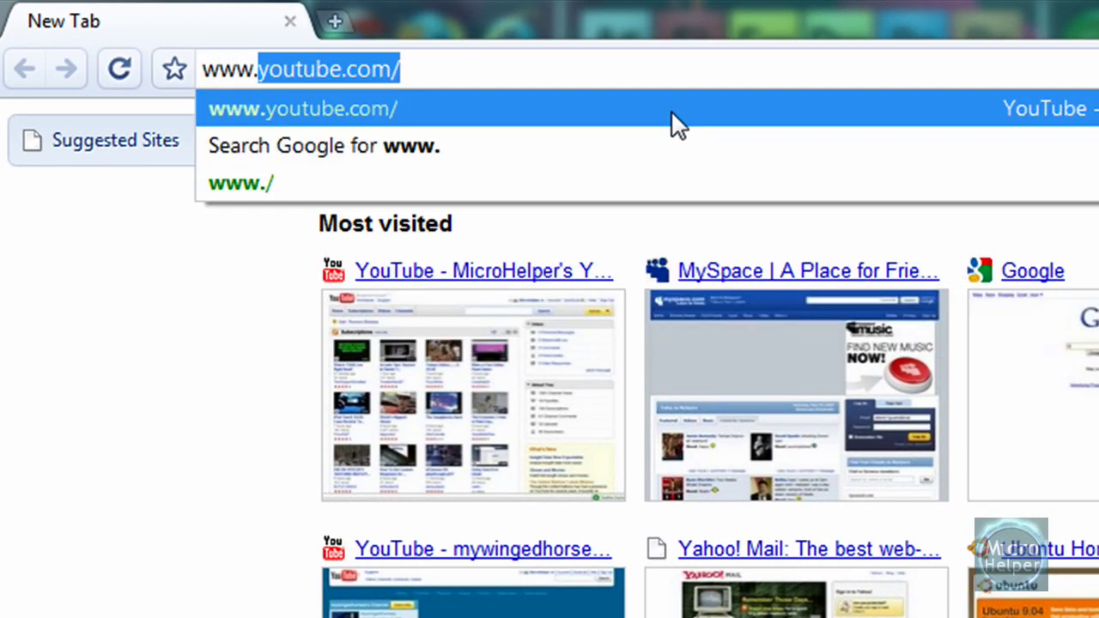
type("any-video")
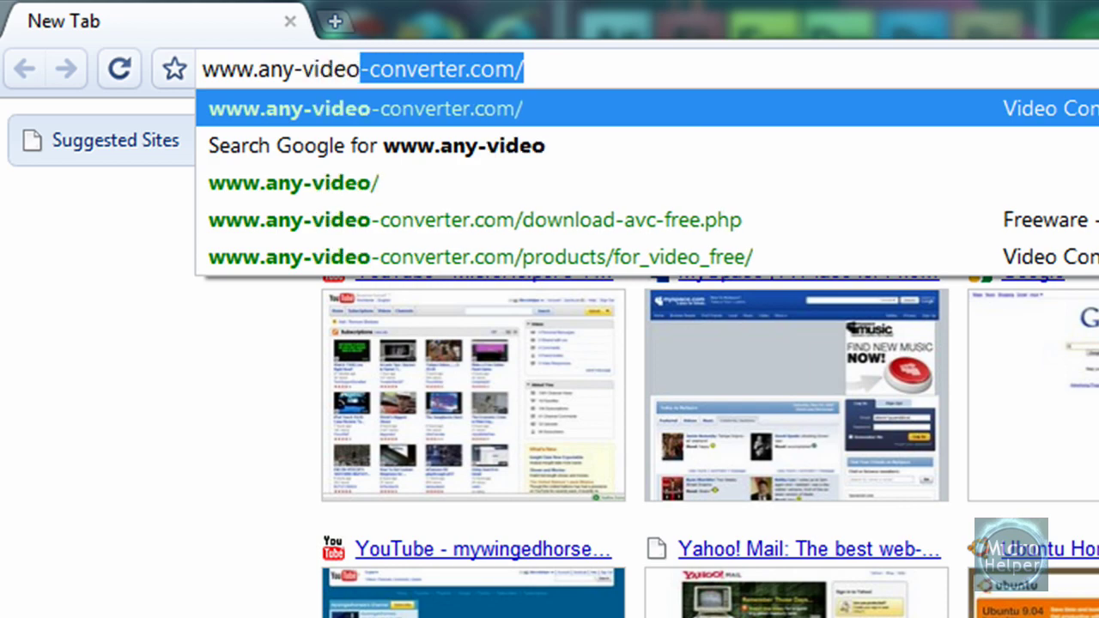
type("-converter")
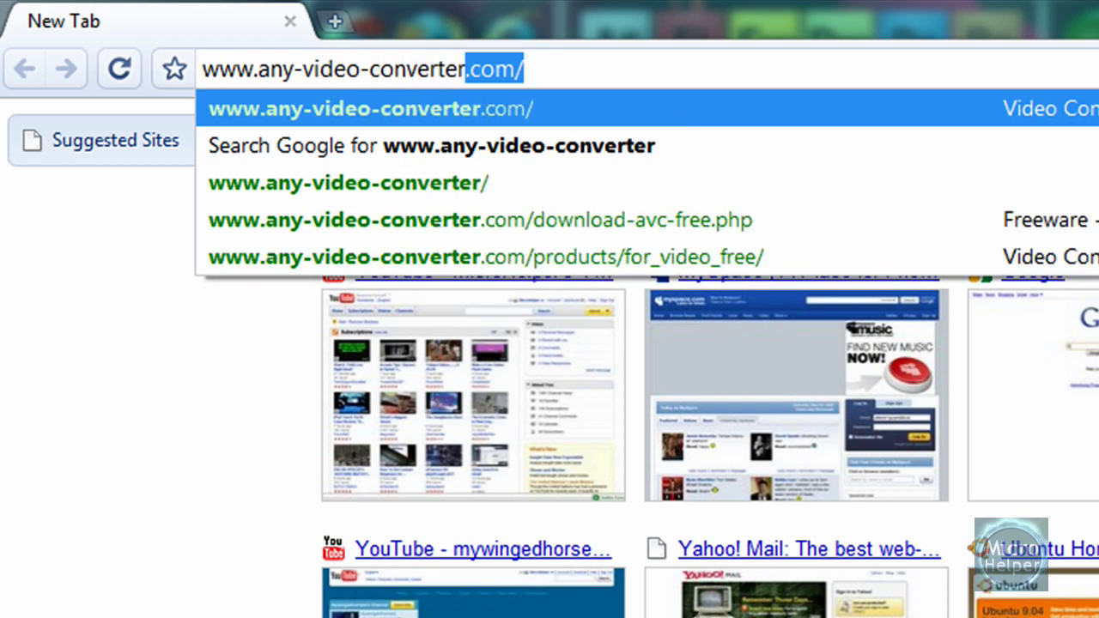
type(".com/")
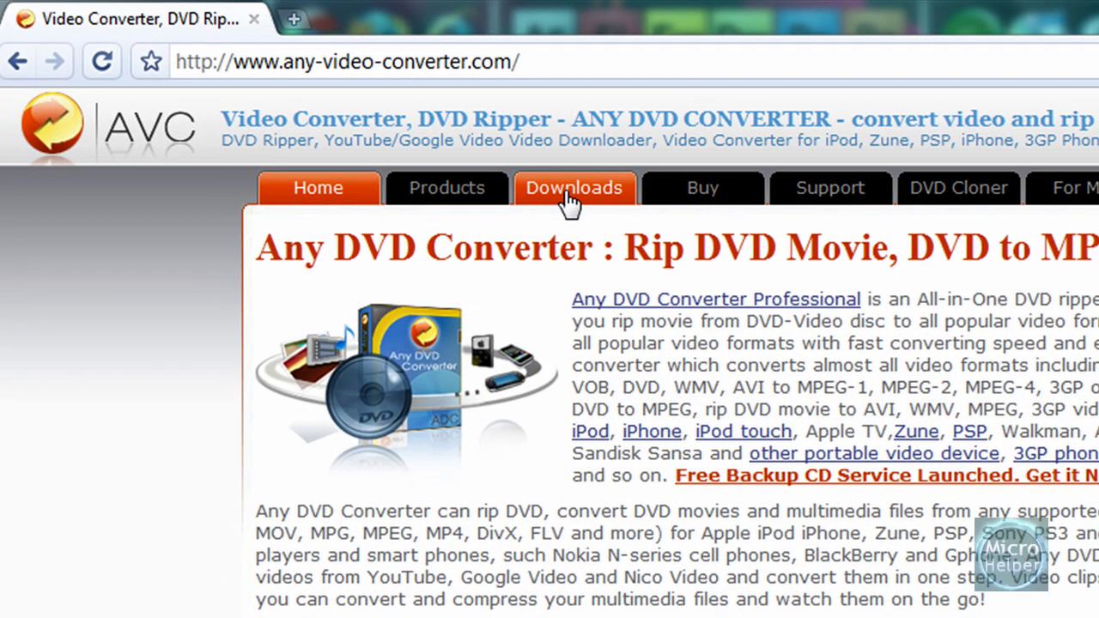
- Open the site's Downloads page and scroll down to the Free Version entry
left_click(588, 204)
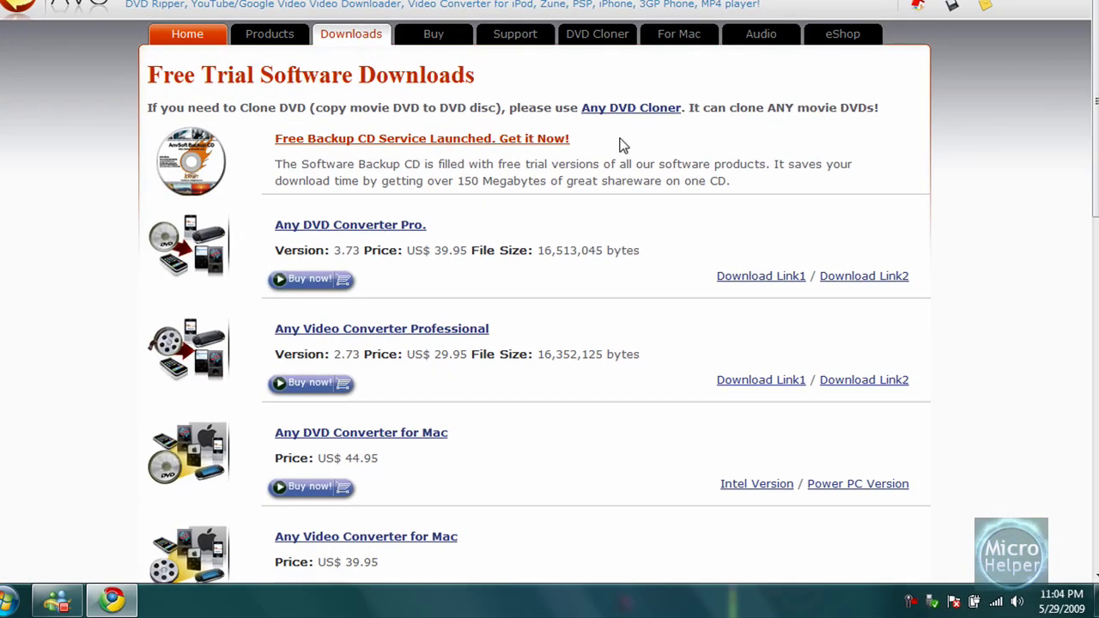
left_click_drag(1096, 146, 1096, 334)
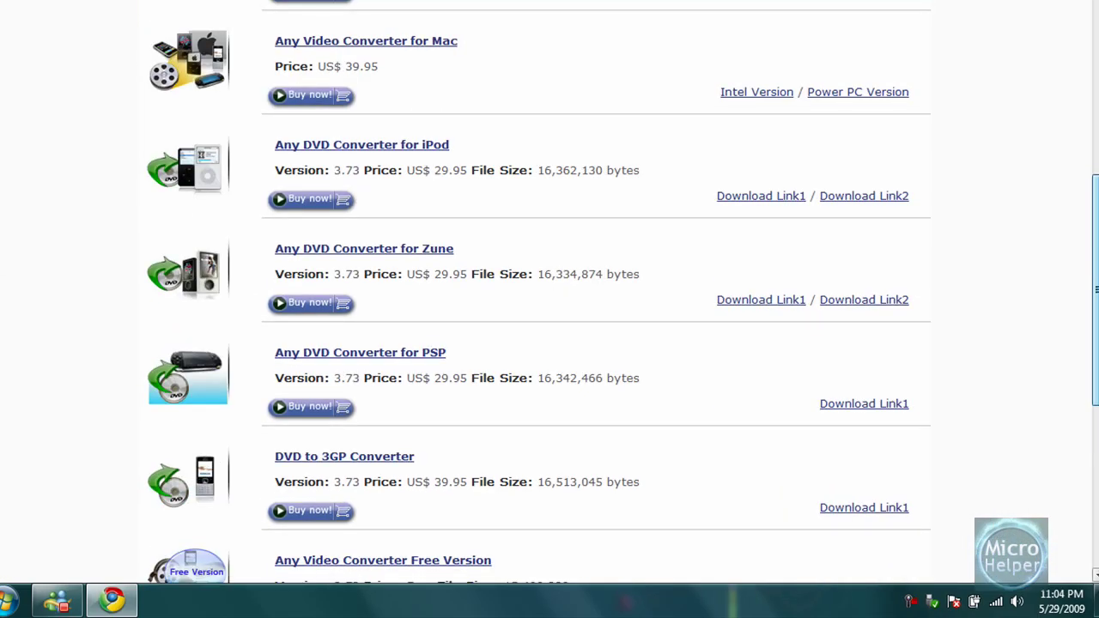
scroll(549, 309, "down", 1)
scroll(549, 309, "down", 4)
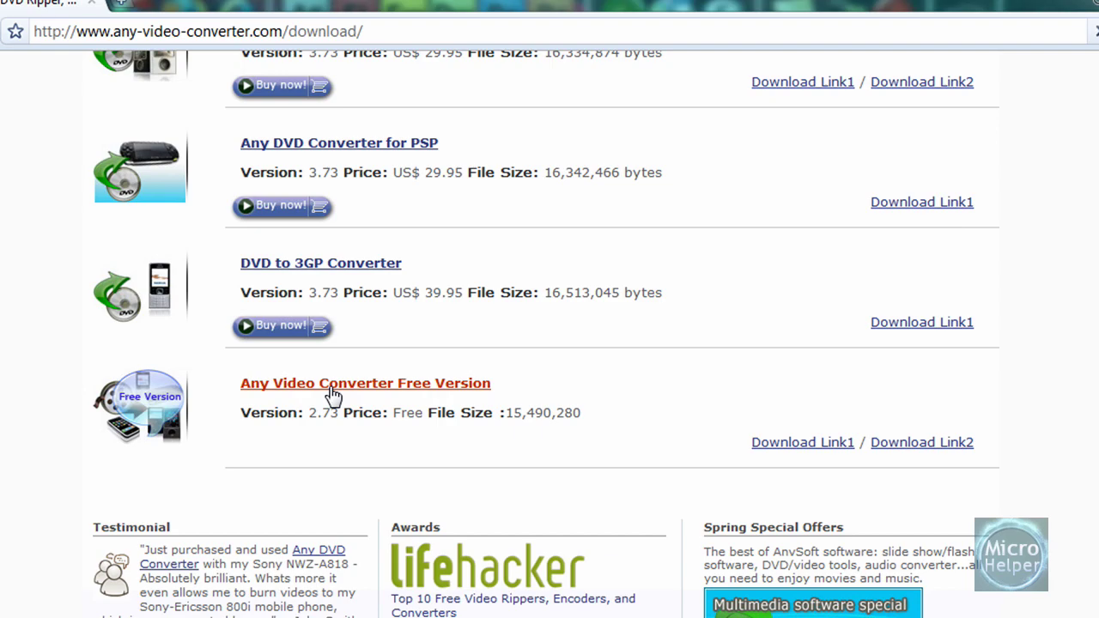
- Download the avc-free installer from the Free Version page and save it to the Desktop
left_click(333, 388)
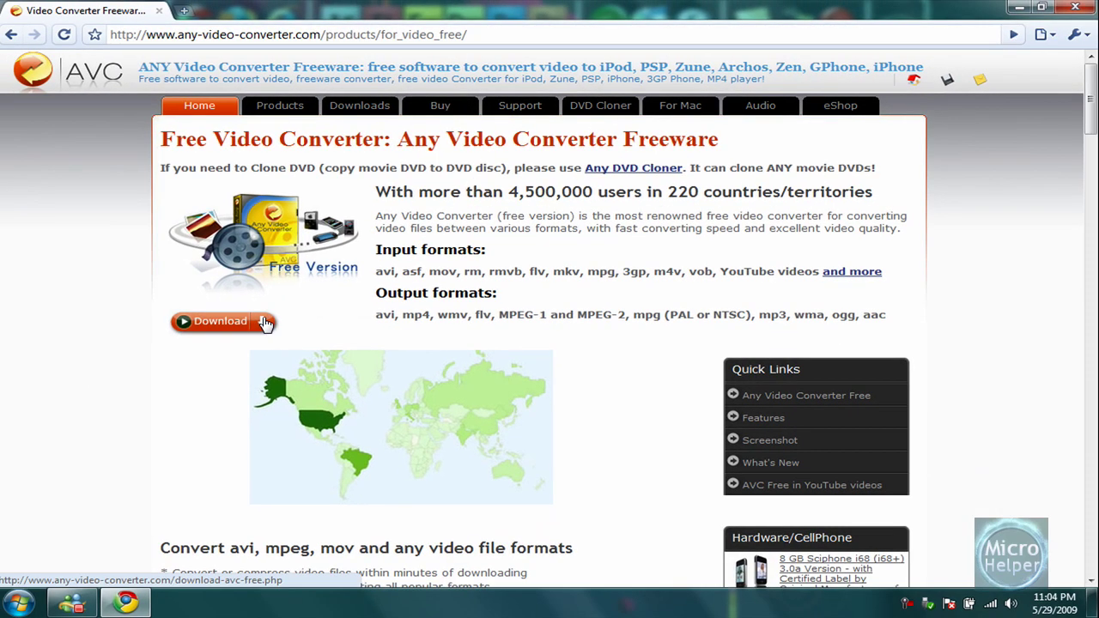
left_click(267, 323)
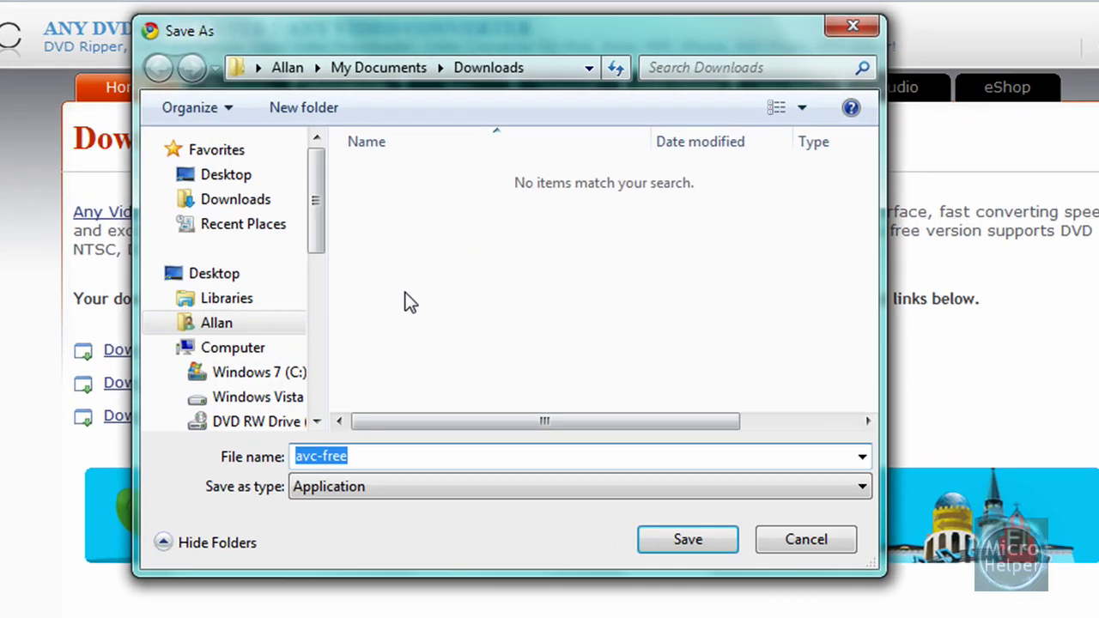
left_click(225, 180)
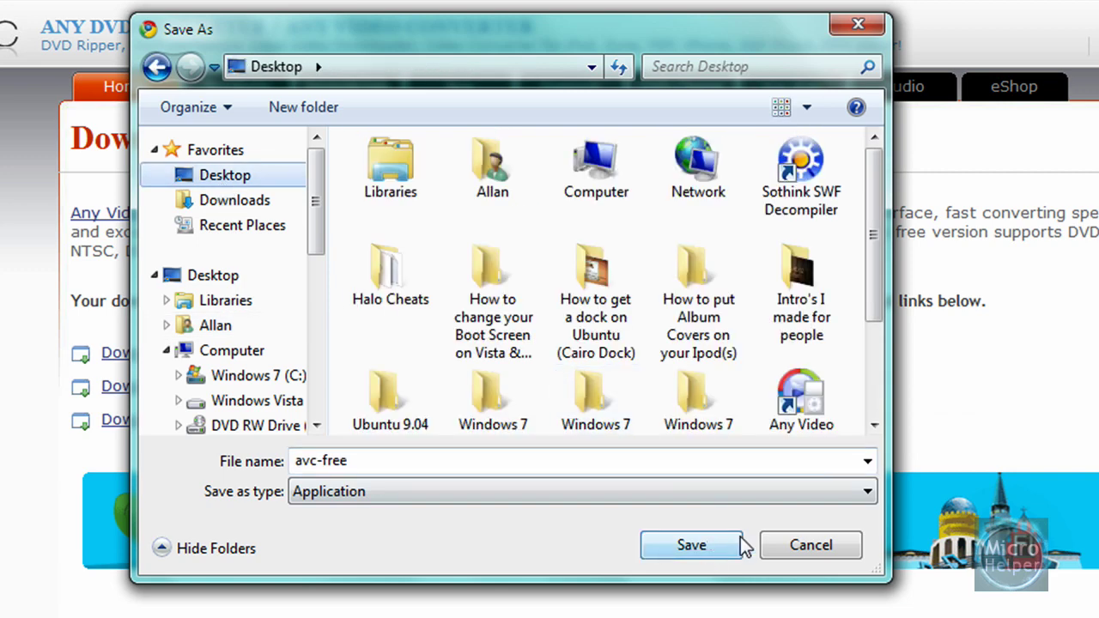
left_click(795, 551)
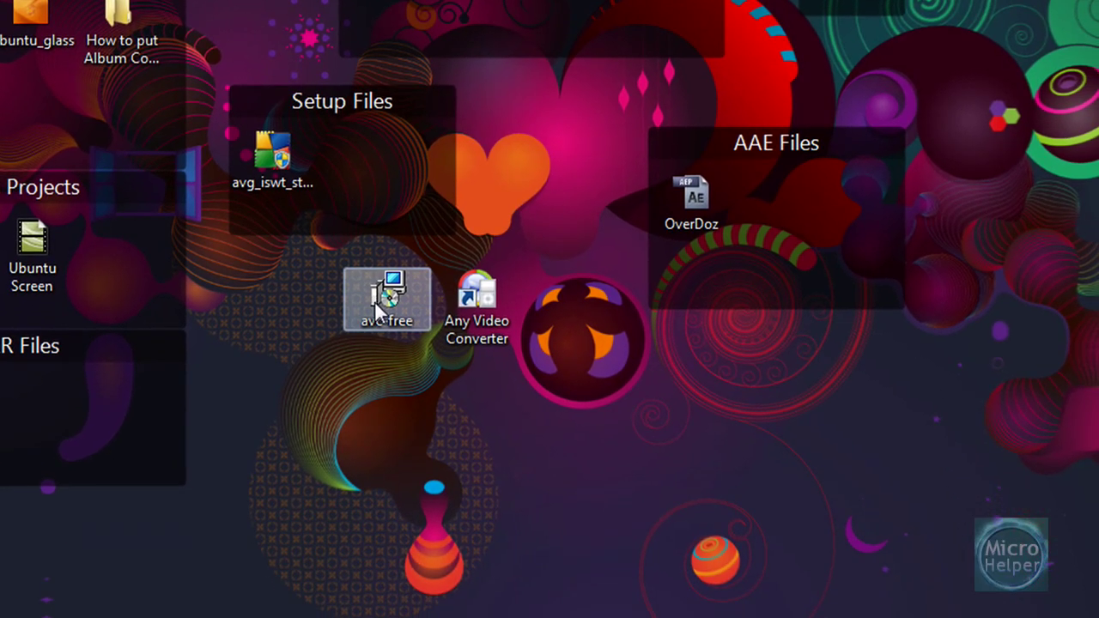
- Run avc-free from the desktop, allowing it past the Open File security warning
double_click(375, 300)
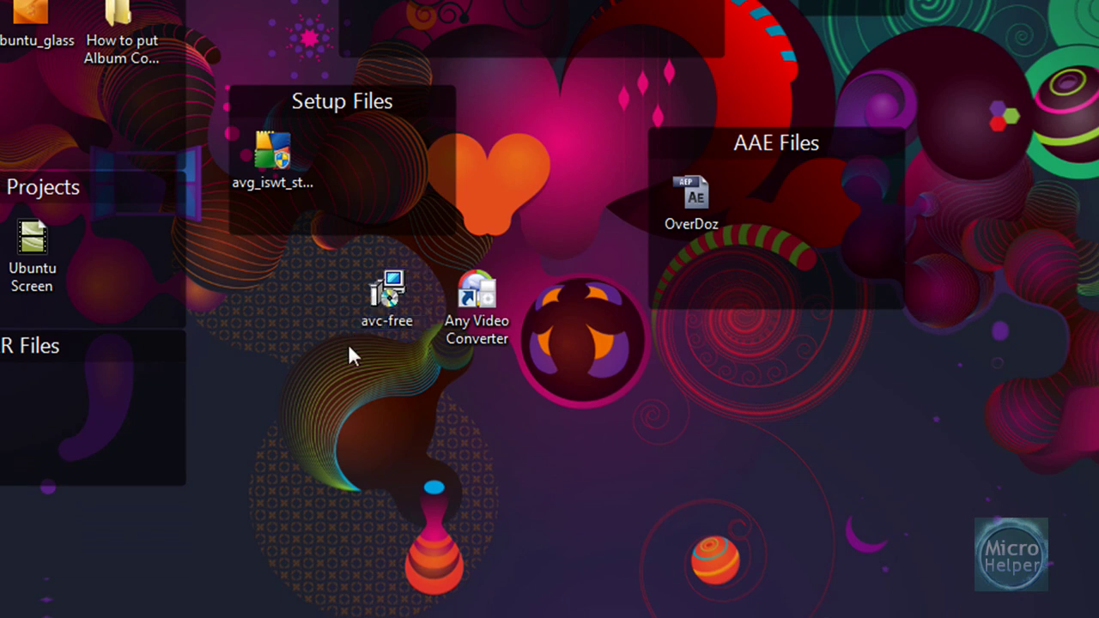
double_click(391, 311)
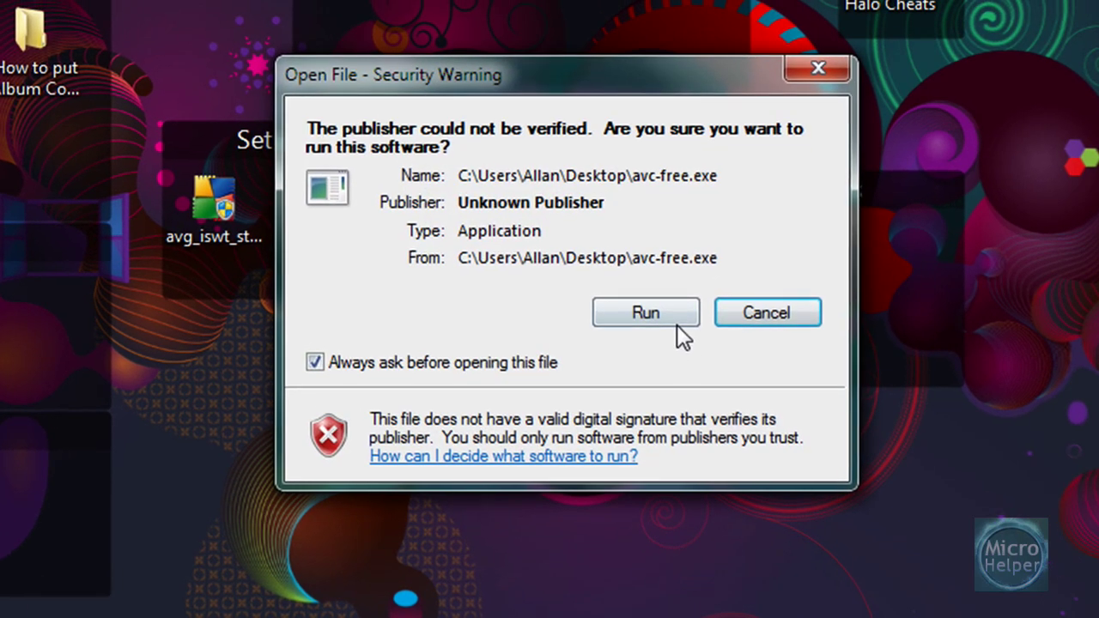
left_click(677, 324)
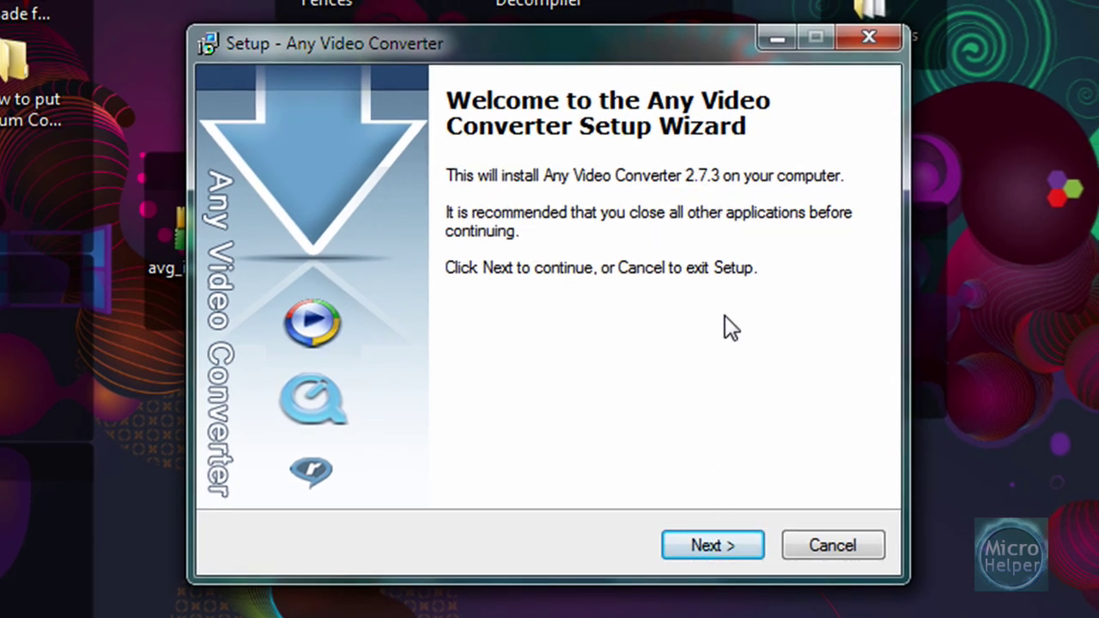
- Install Any Video Converter with default folders and a desktop icon, launching it on Finish
left_click(725, 542)
left_click(516, 457)
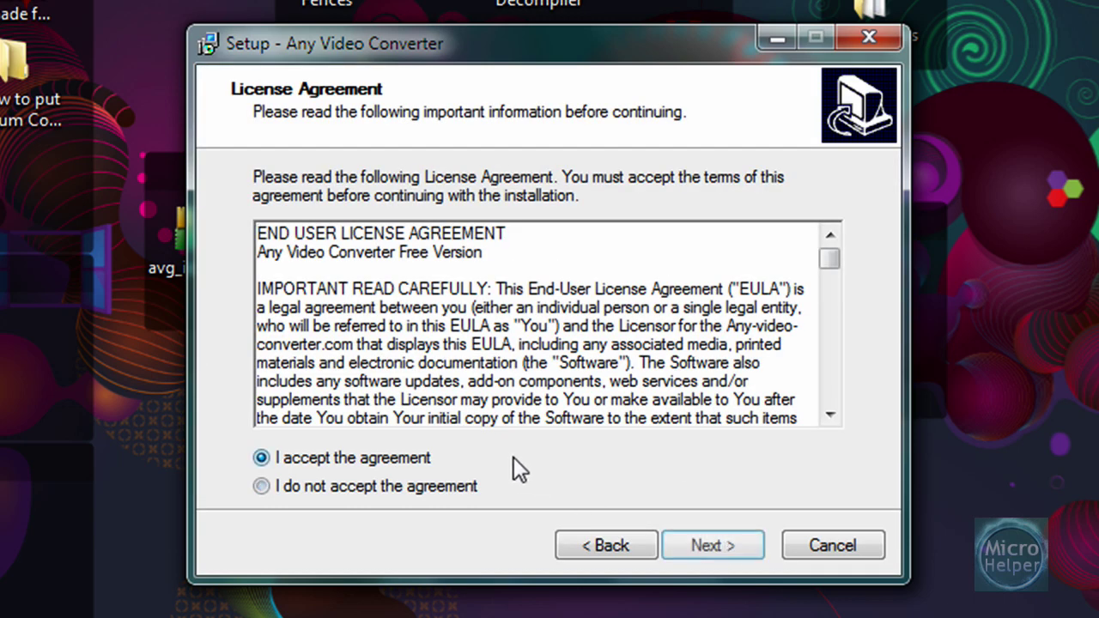
left_click(728, 541)
left_click(707, 548)
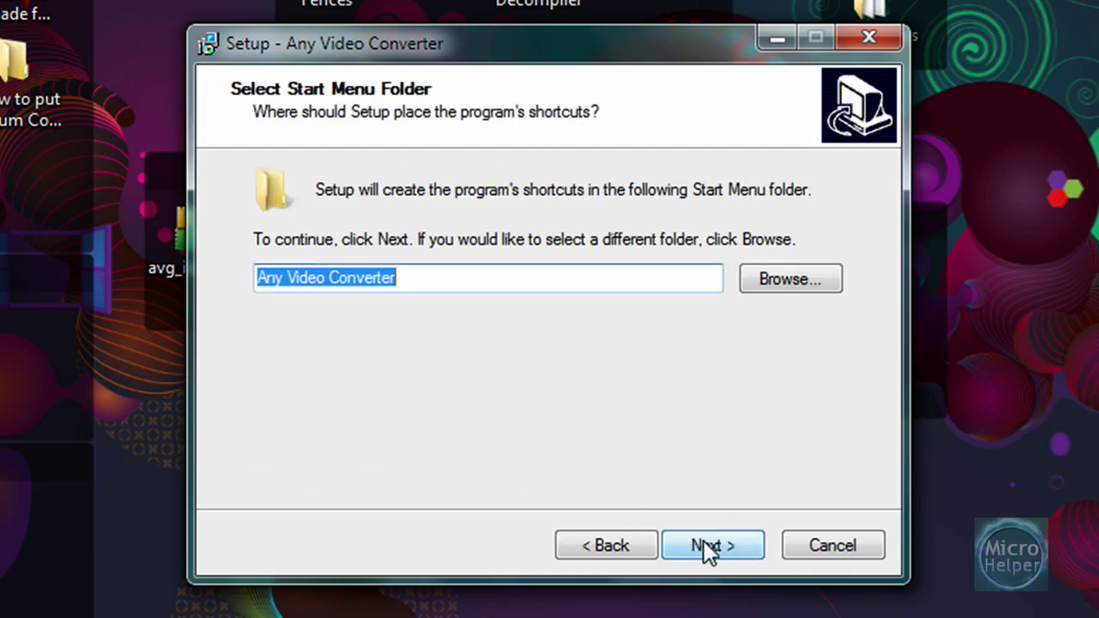
left_click(717, 557)
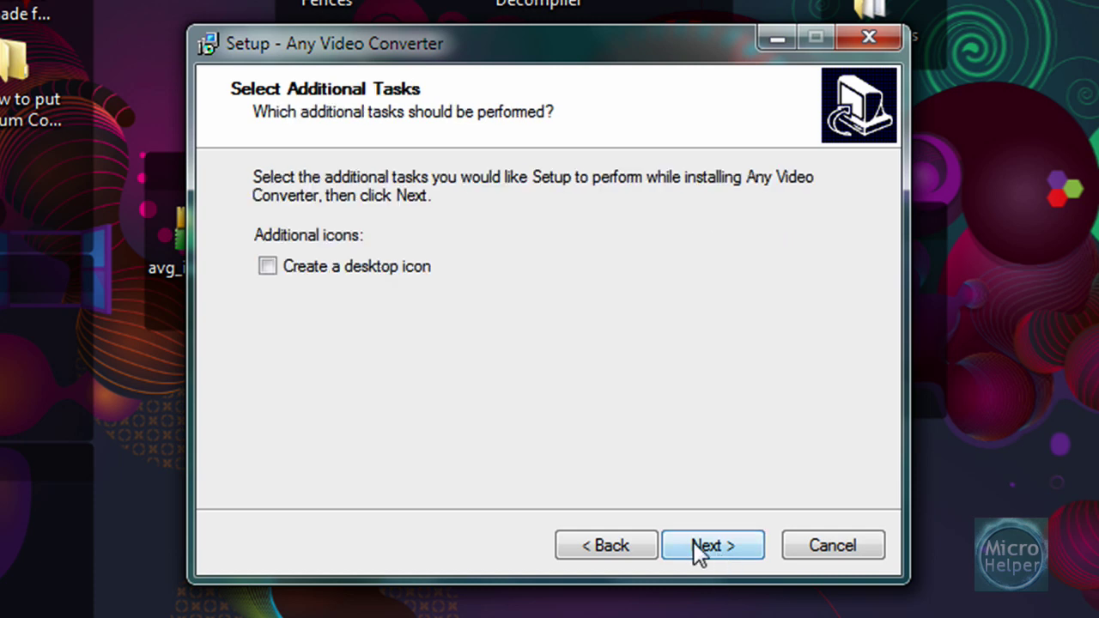
left_click(346, 268)
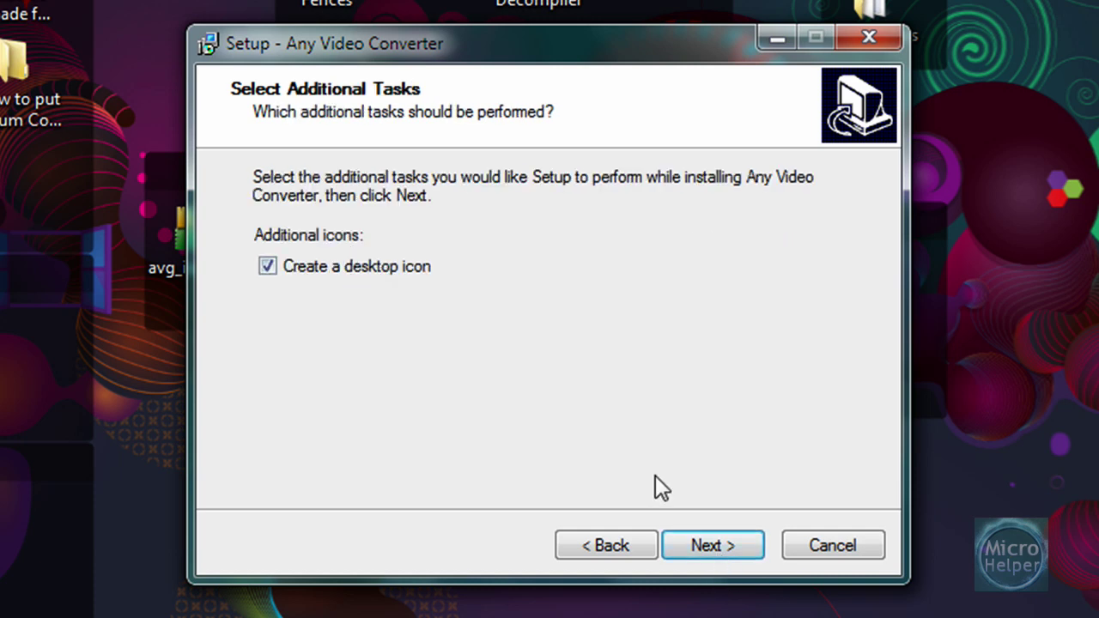
left_click(706, 547)
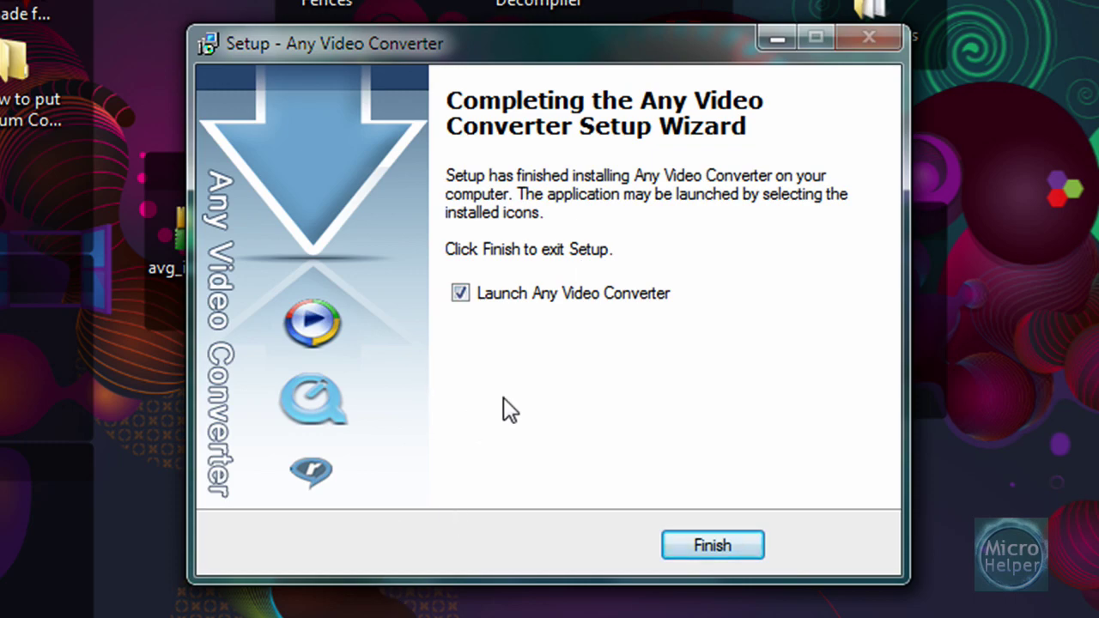
left_click(706, 547)
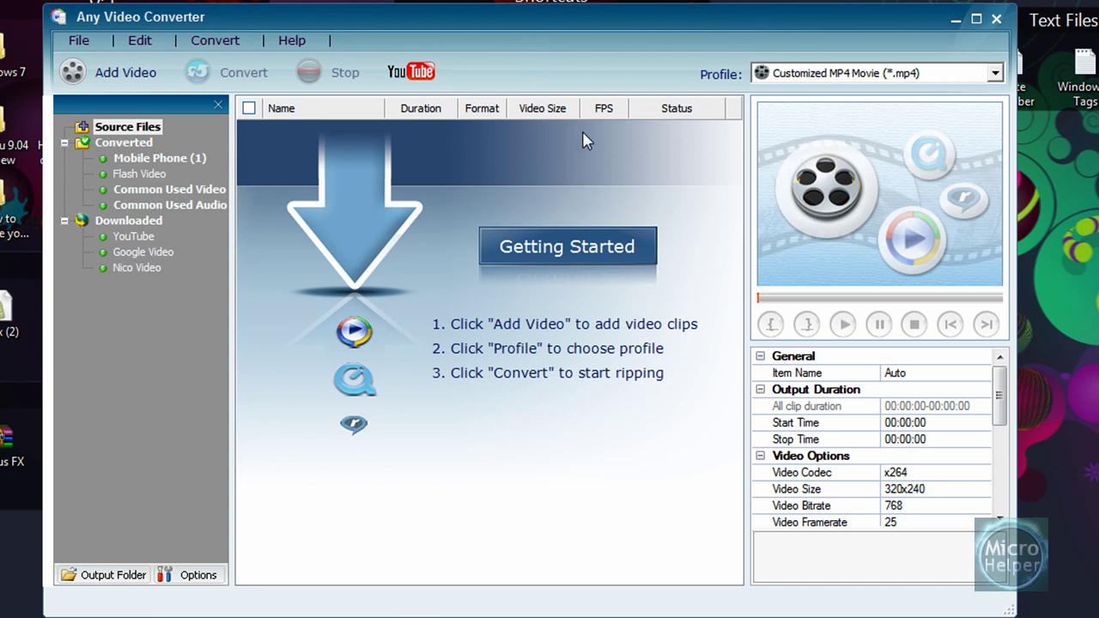
- Choose MP3 Audio (*.mp3) from the Profile list's Common Used Audio Formats
left_click(814, 72)
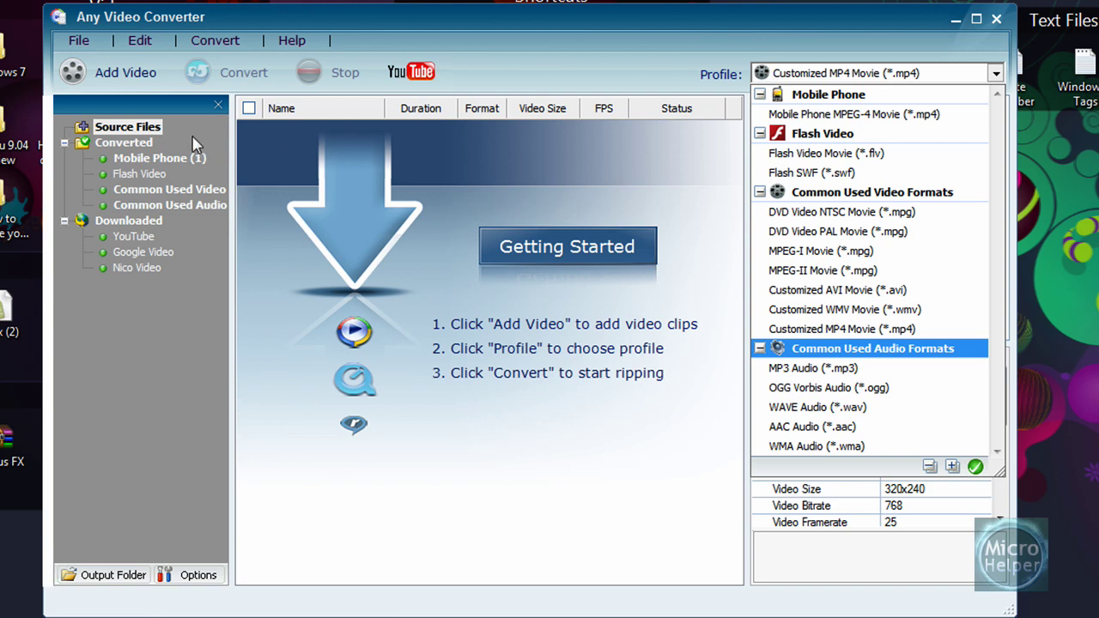
key("Home")
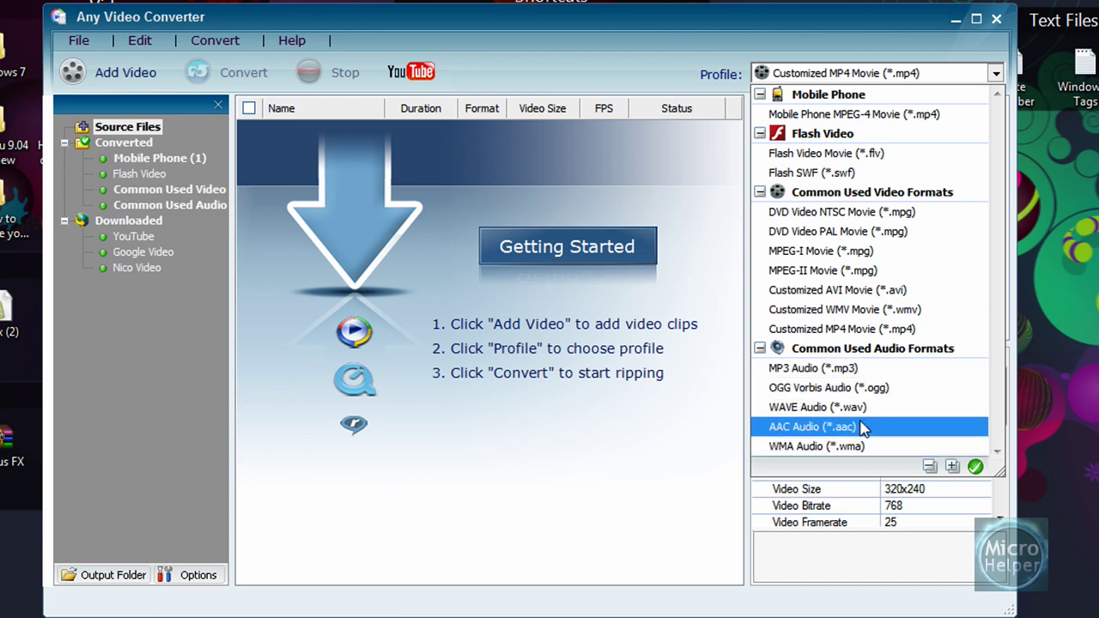
left_click(881, 370)
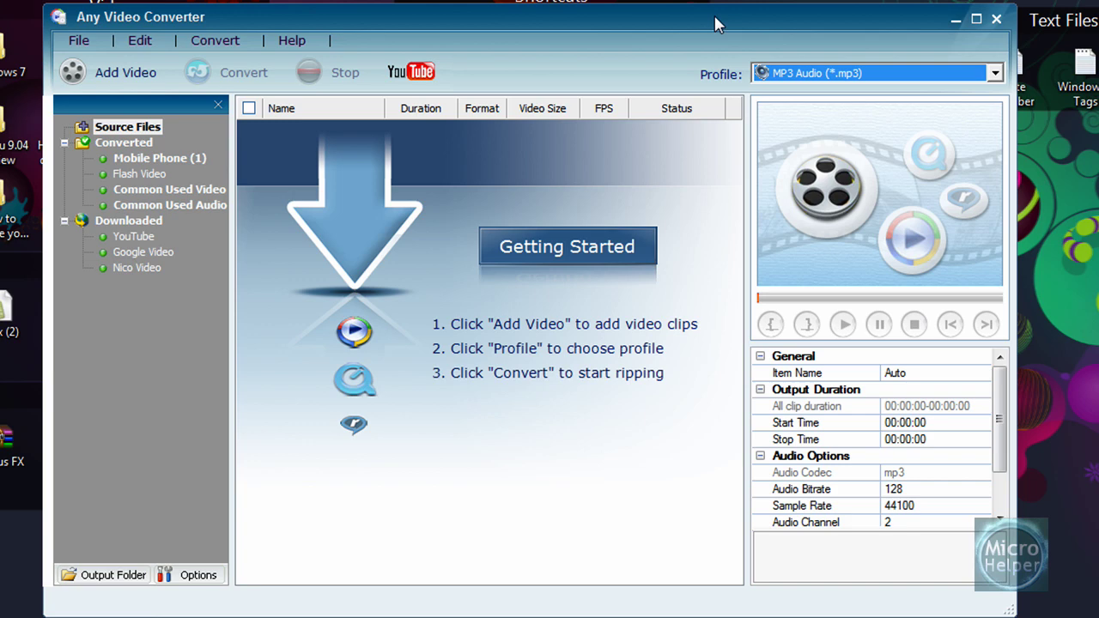
mouse_move(717, 24)
left_mouse_down()
mouse_move(753, 37)
mouse_move(797, 32)
left_mouse_up()
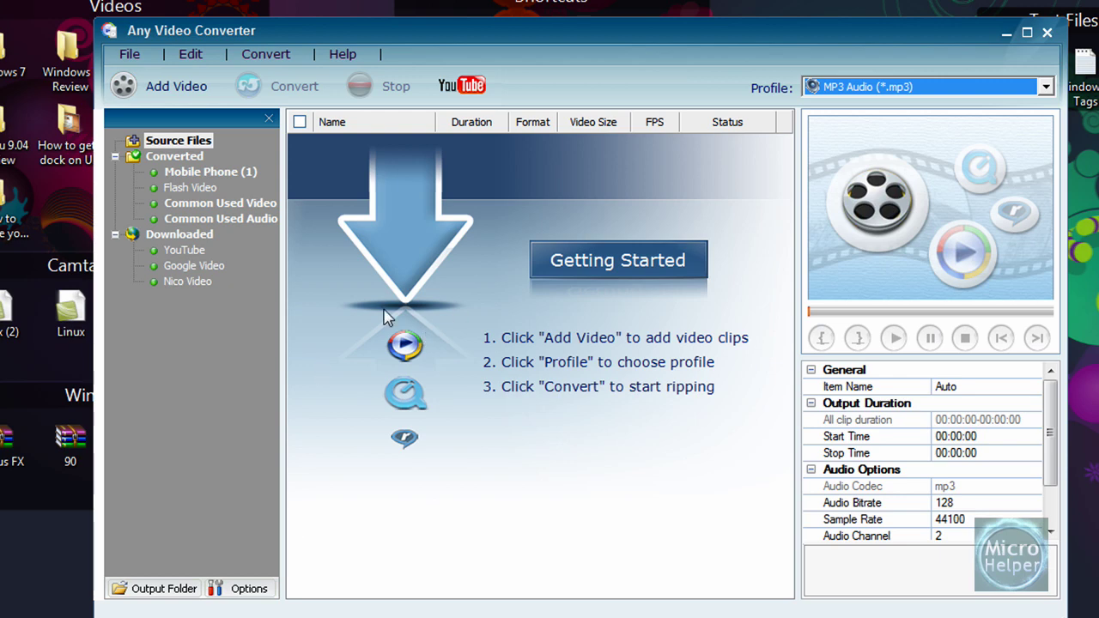
- Pick Customized MP4 Movie (*.mp4) from the Profile dropdown again
left_click(858, 90)
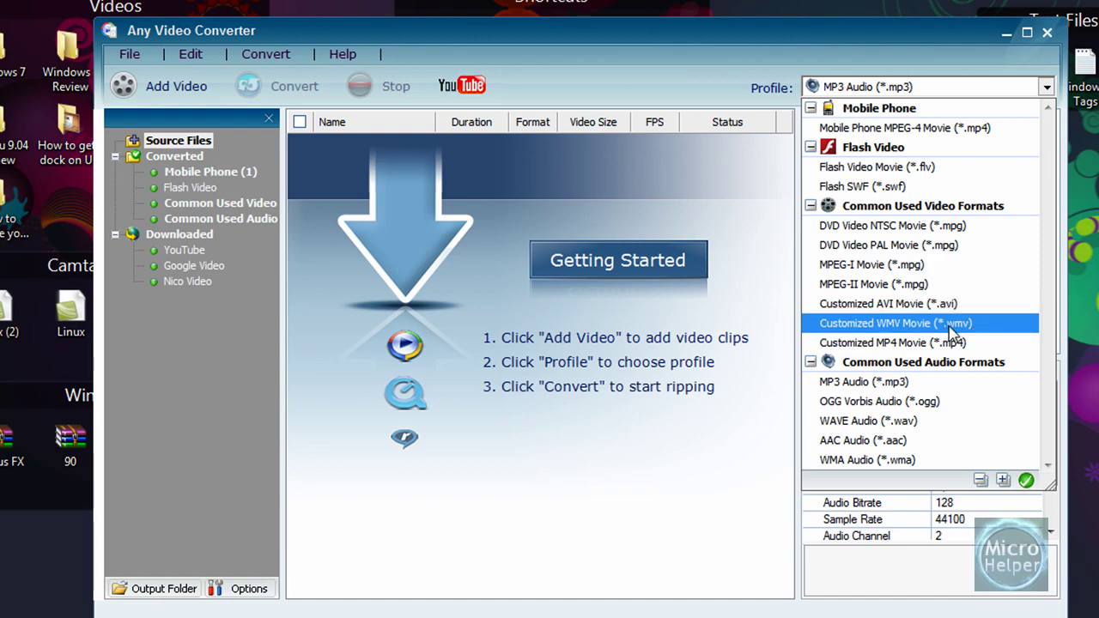
left_click(875, 343)
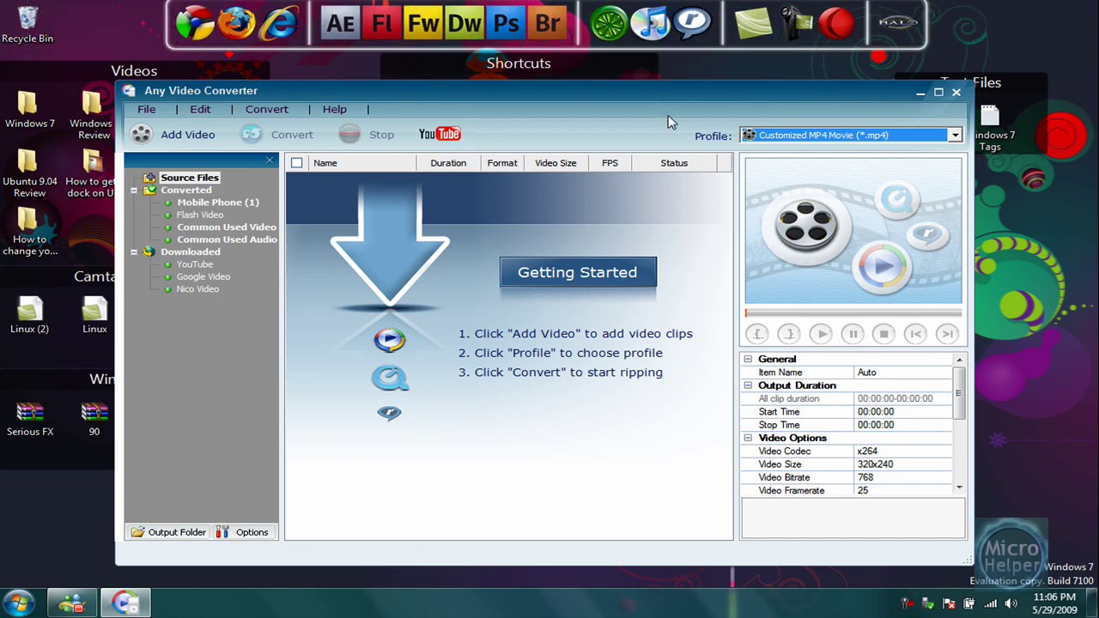
mouse_move(661, 98)
left_mouse_down()
mouse_move(652, 125)
mouse_move(666, 113)
mouse_move(650, 102)
left_mouse_up()
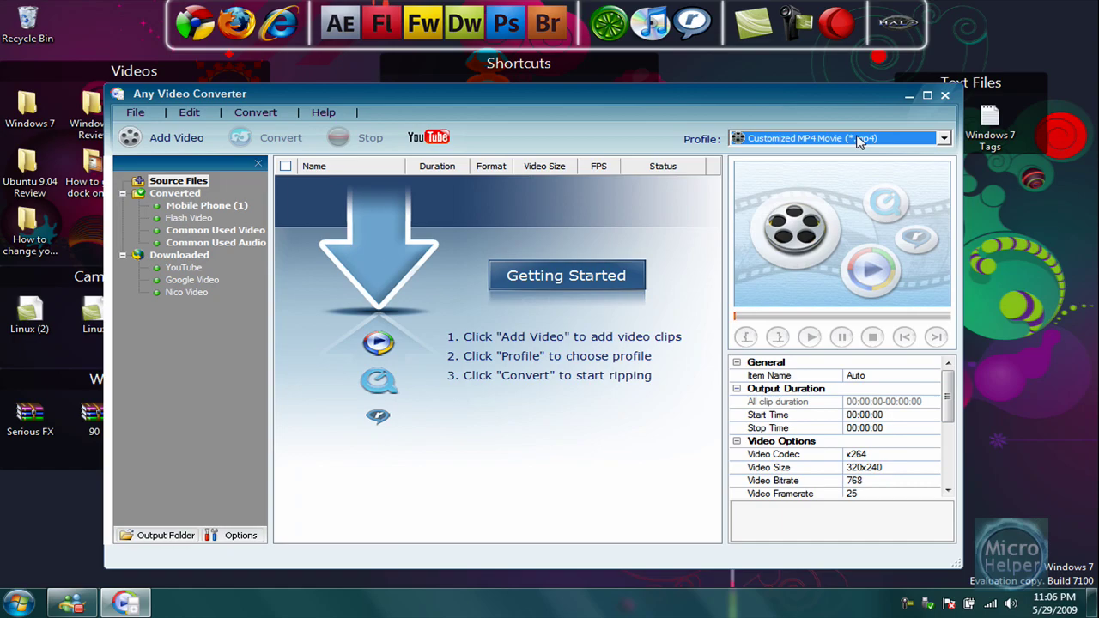